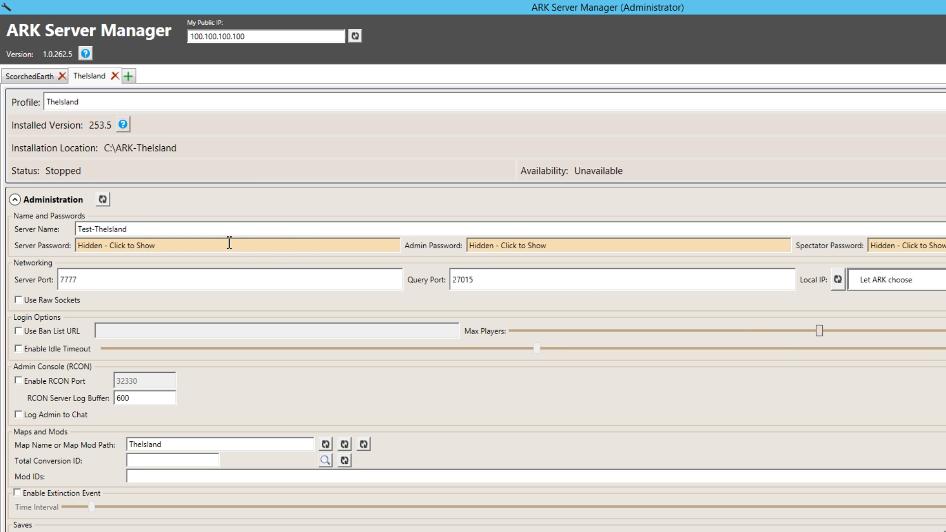
Step: Clear the server password of TheIsland profile and check that its field is blank
click(124, 246)
key(ctrl+a)
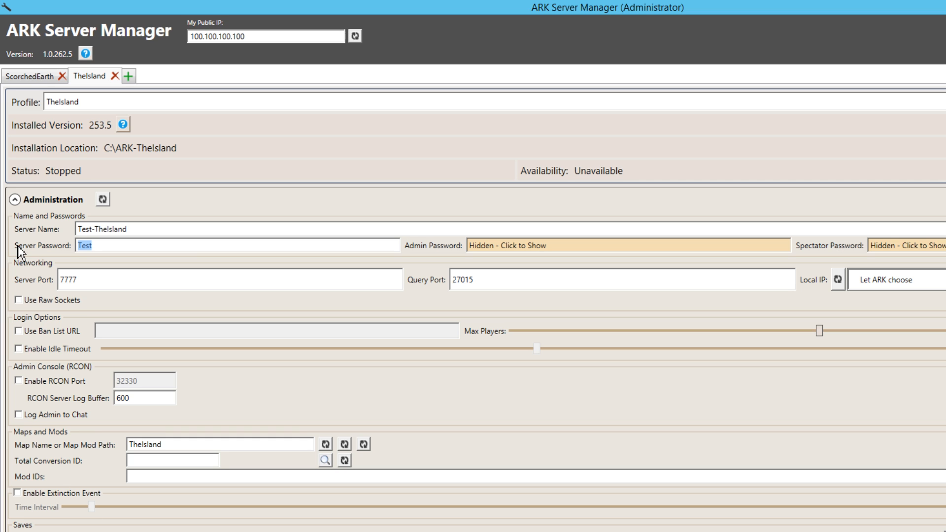
key(BackSpace)
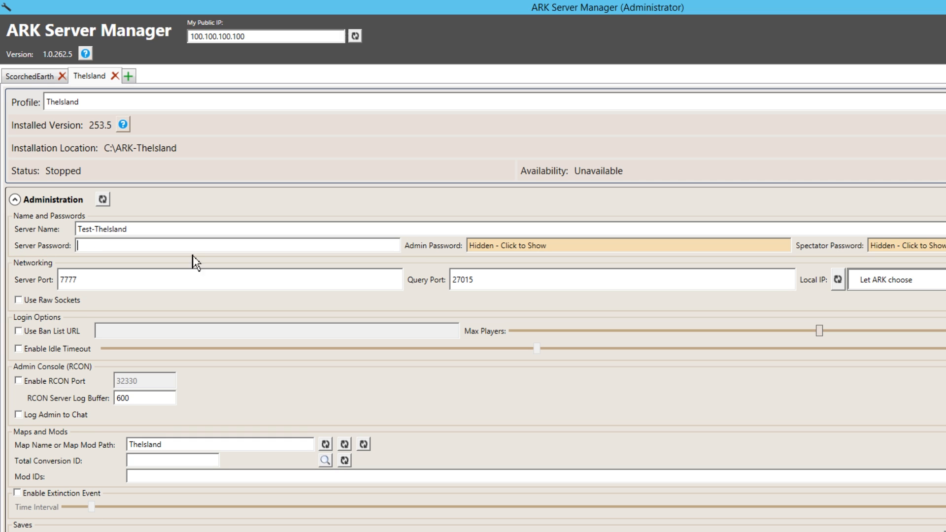
click(474, 248)
click(288, 243)
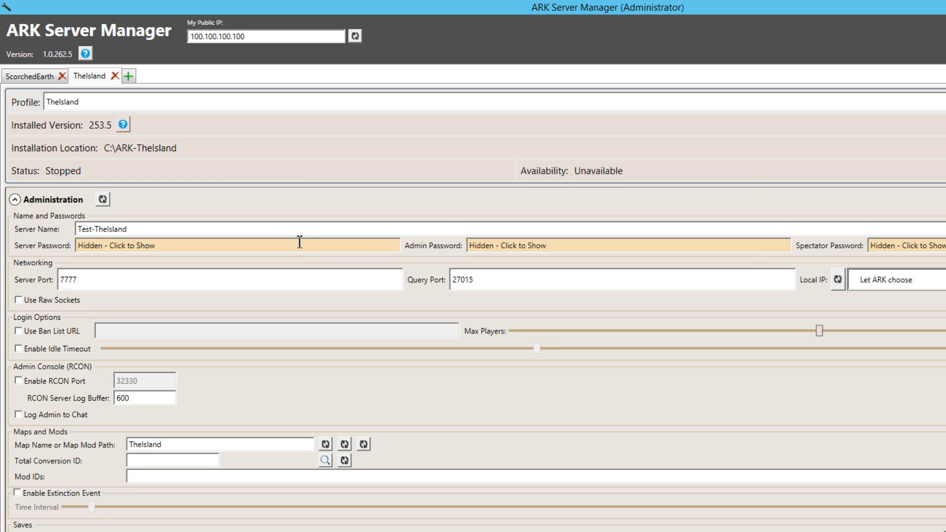
click(290, 245)
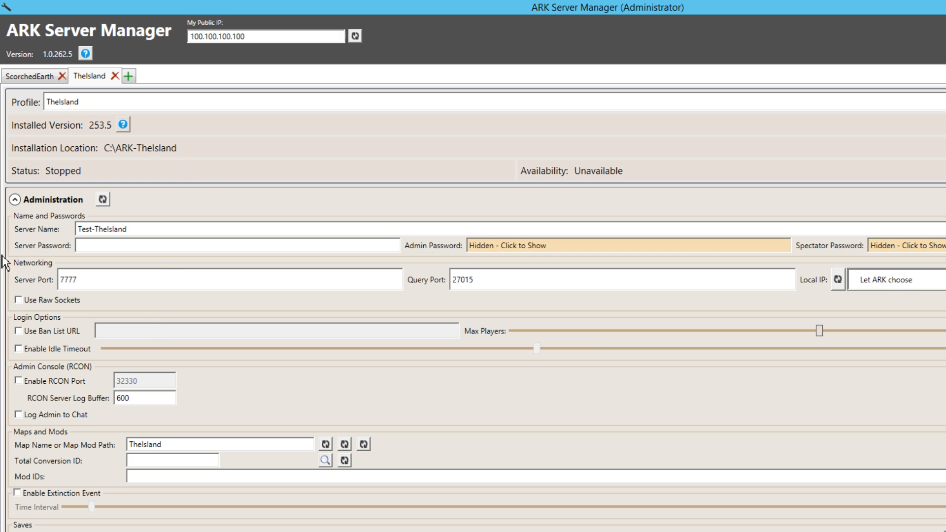
Step: Clear the admin password of TheIsland profile
click(574, 246)
drag(573, 246, 391, 240)
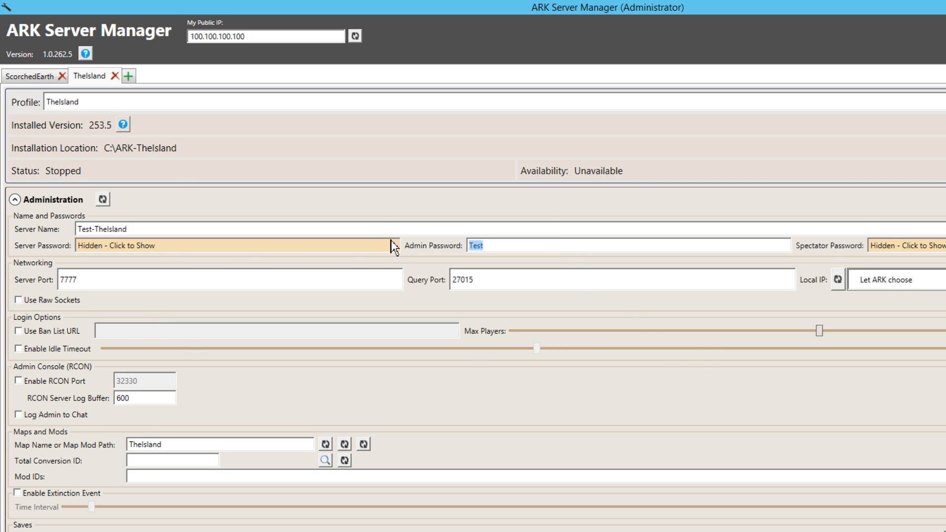
key(BackSpace)
Step: Set Max Players to 5 and save the profile with blank server and admin passwords
click(944, 531)
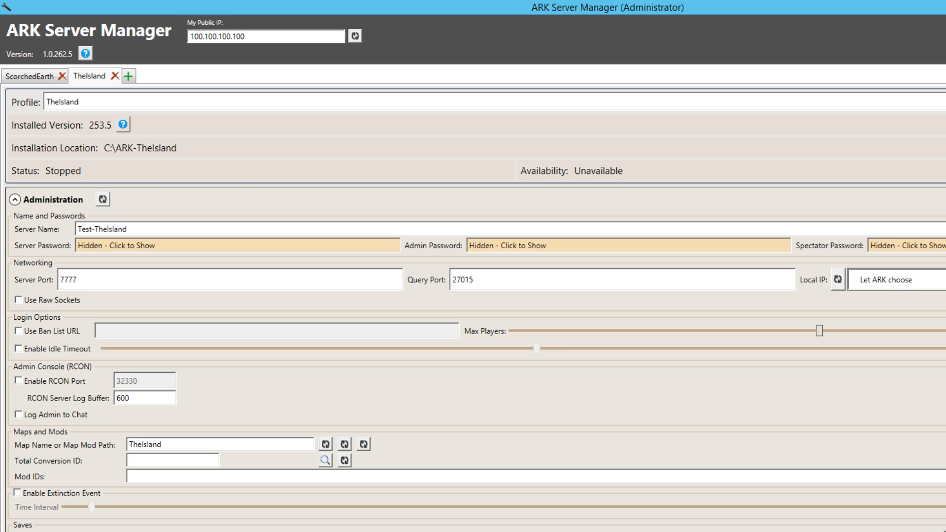
click(865, 399)
click(111, 245)
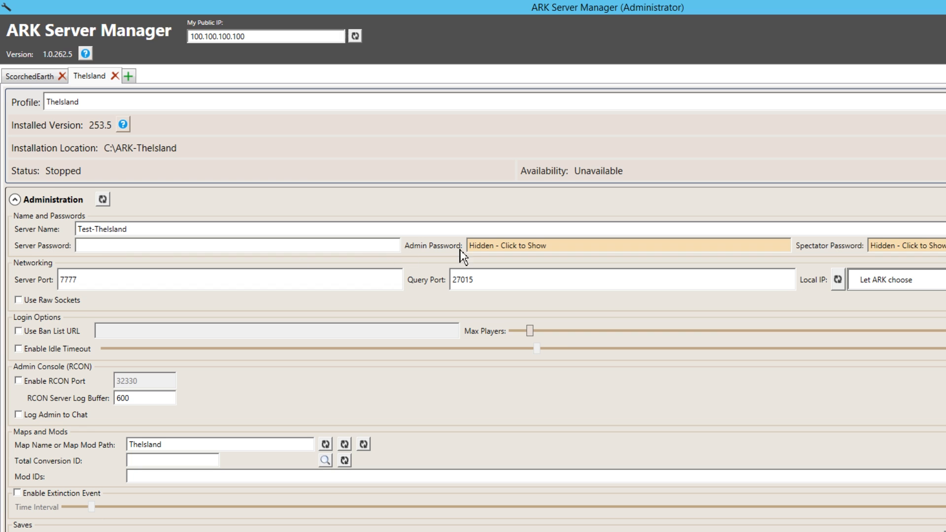
click(481, 245)
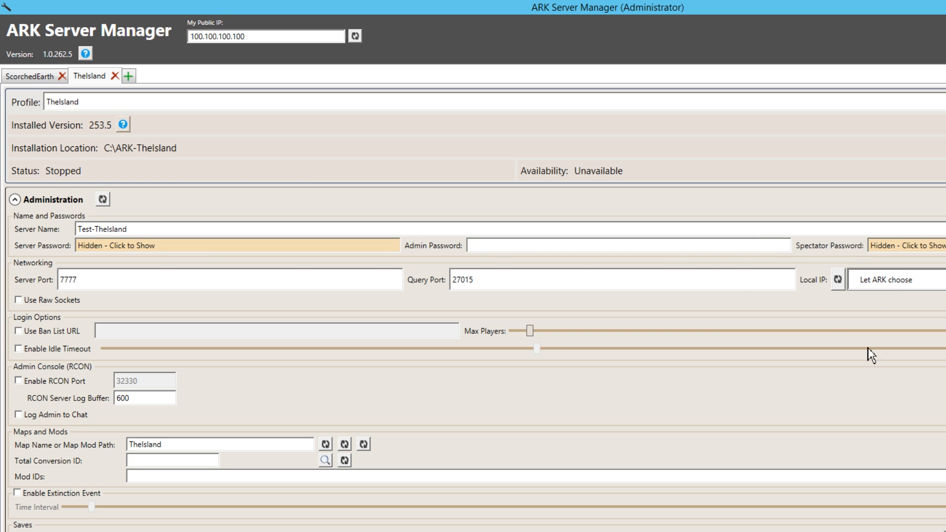
key(ctrl+s)
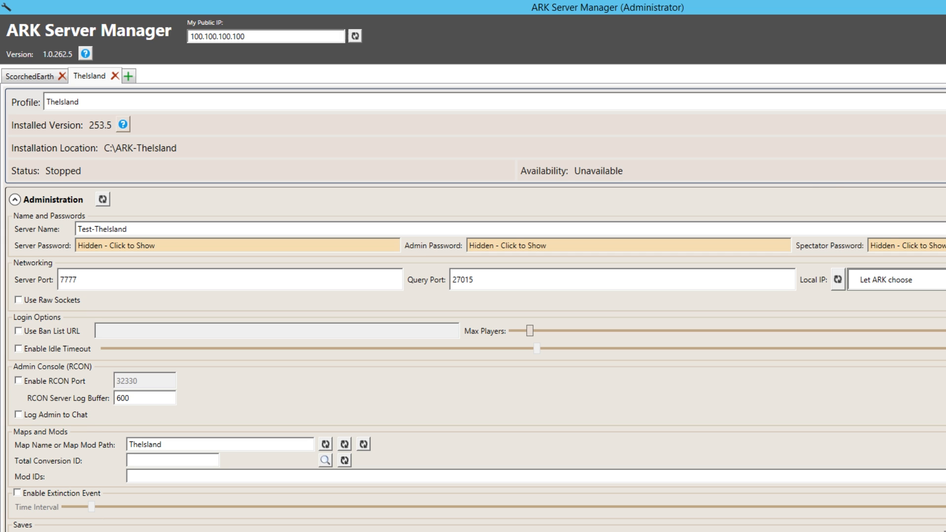
Step: In Server File Details, turn off Enable Exclusive Join and add the administrator's Steam ID to the Whitelisted list
scroll(472, 359, down, 15)
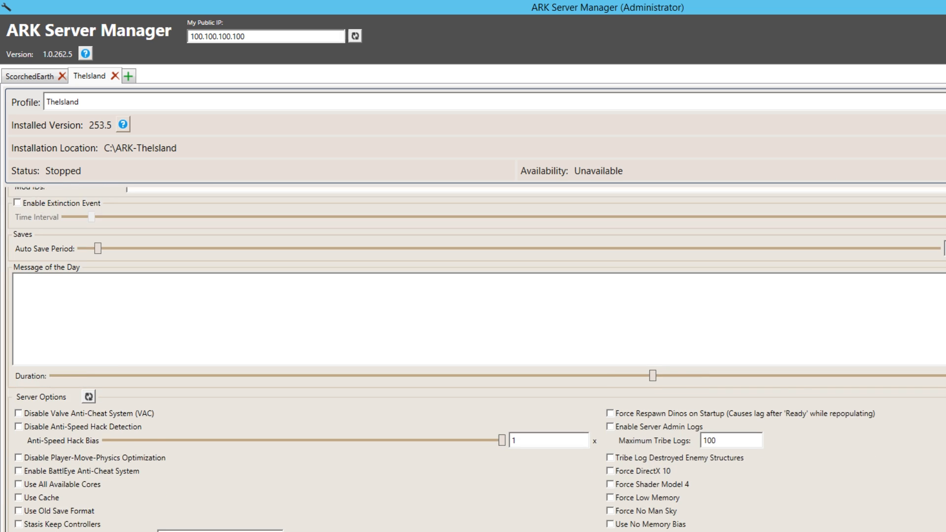
scroll(473, 359, down, 8)
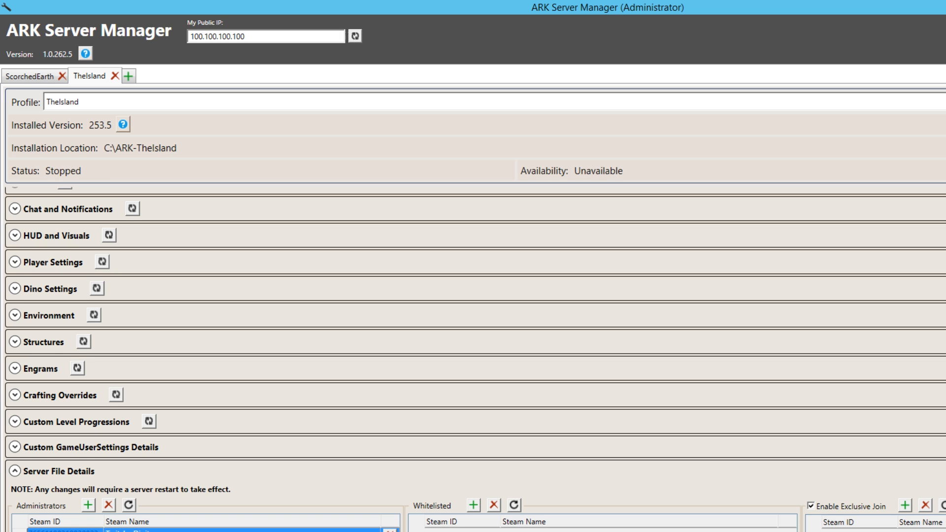
scroll(472, 359, down, 2)
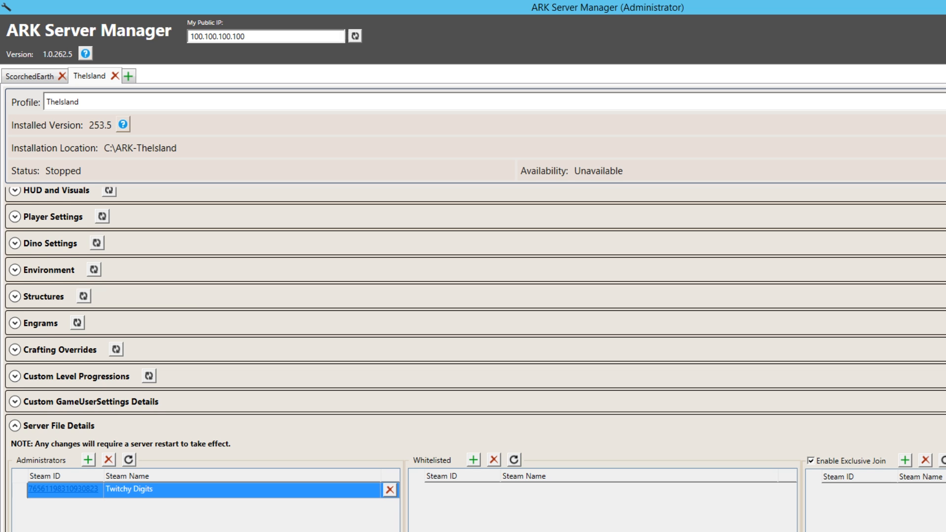
scroll(472, 359, down, 3)
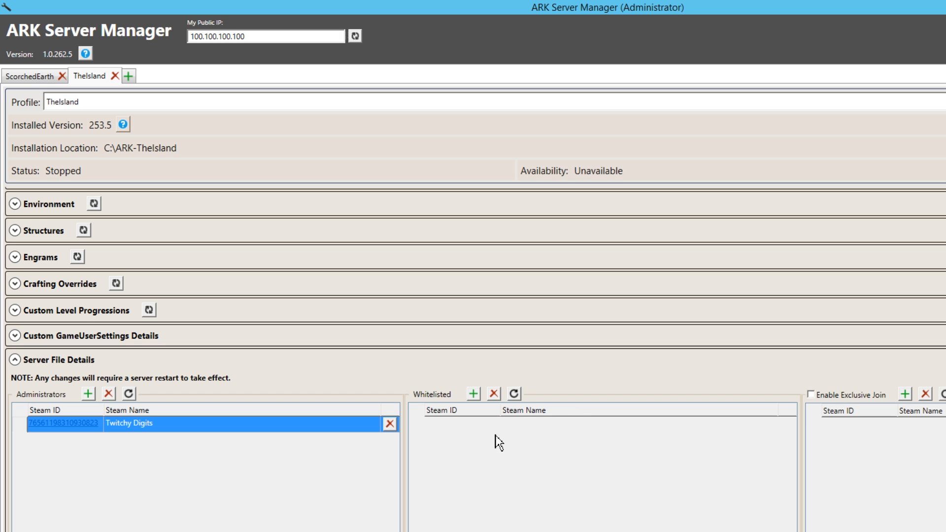
click(474, 394)
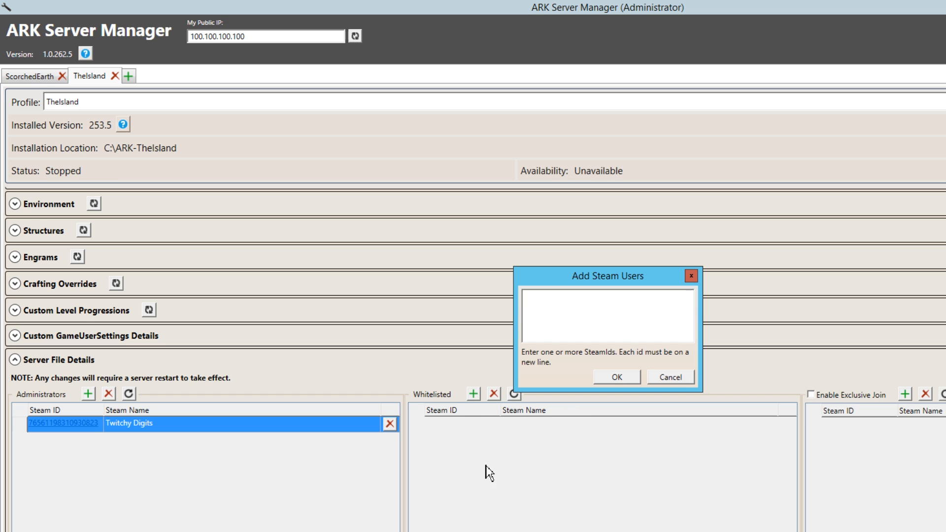
right_click(538, 306)
click(562, 341)
click(613, 377)
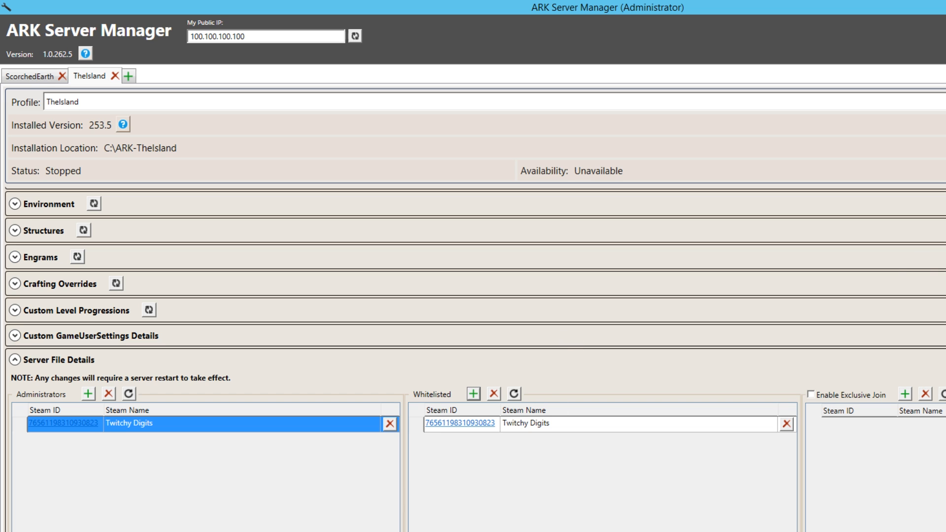
Step: Remove the newly added user from the Whitelisted list
click(786, 423)
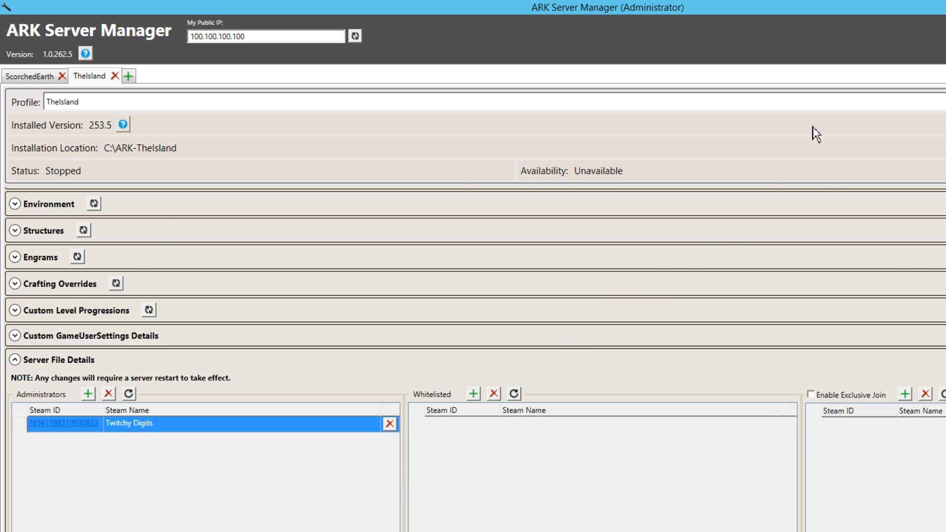
scroll(834, 194, up, 5)
scroll(838, 202, up, 2)
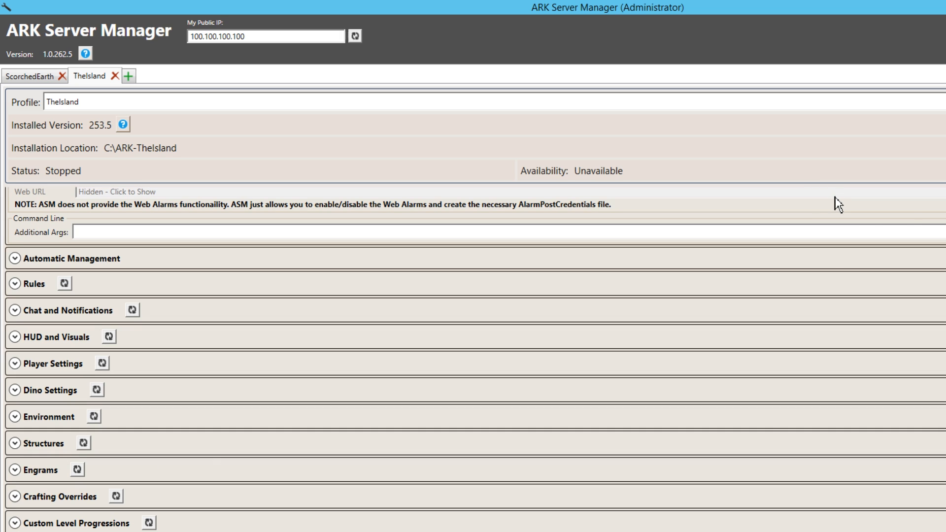
scroll(813, 268, down, 5)
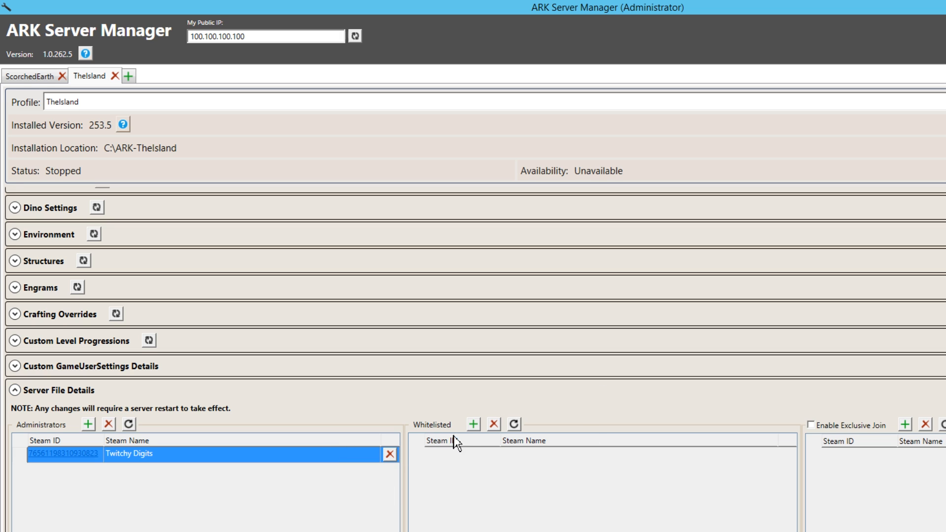
Step: Add the copied Steam ID to the Whitelisted users in Server File Details
click(473, 424)
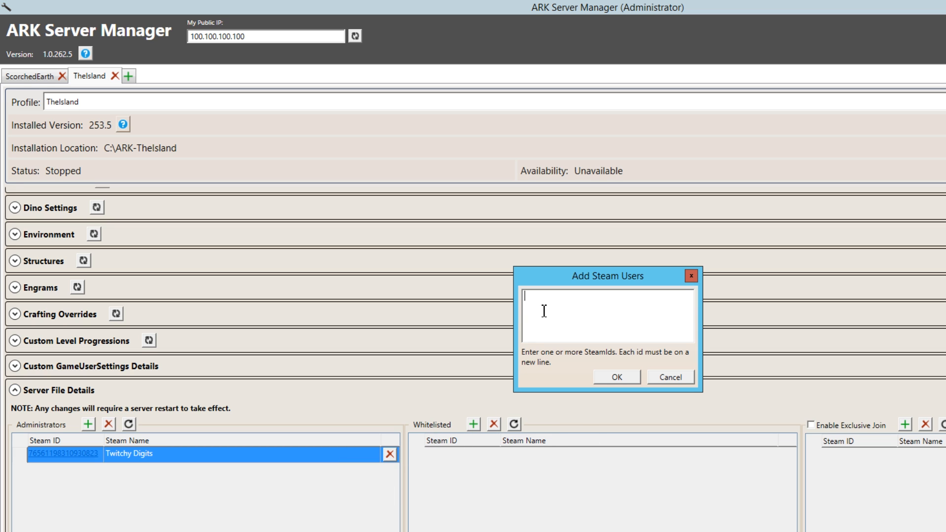
key(ctrl+v)
click(613, 379)
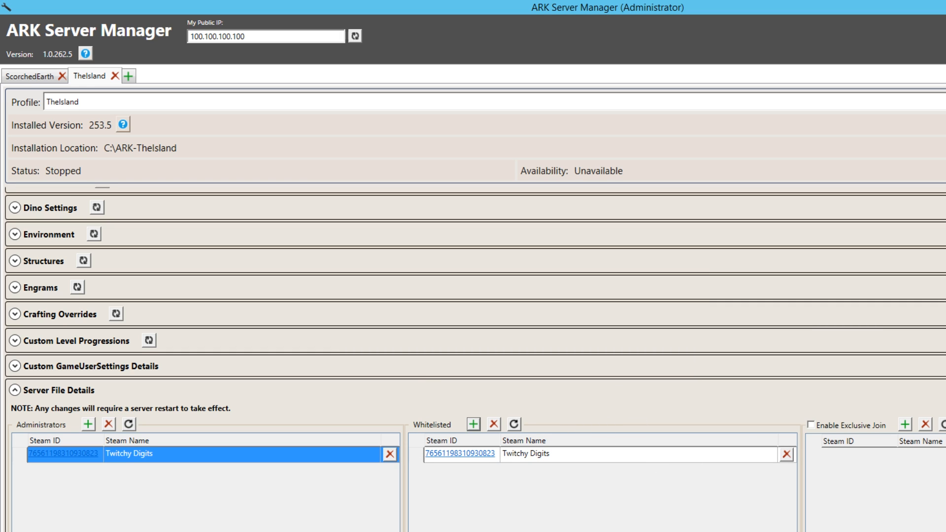
Step: View the Custom Level Progressions section and collapse it again
click(945, 102)
click(895, 340)
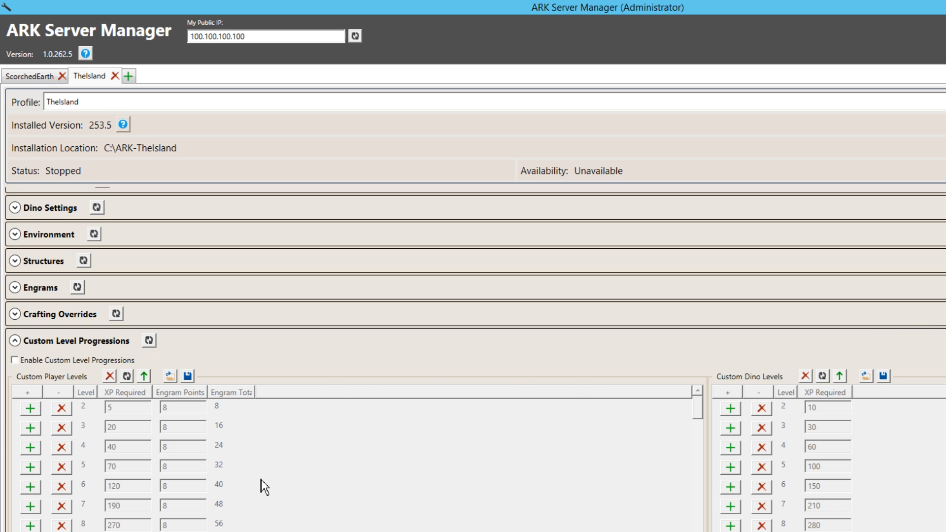
click(18, 344)
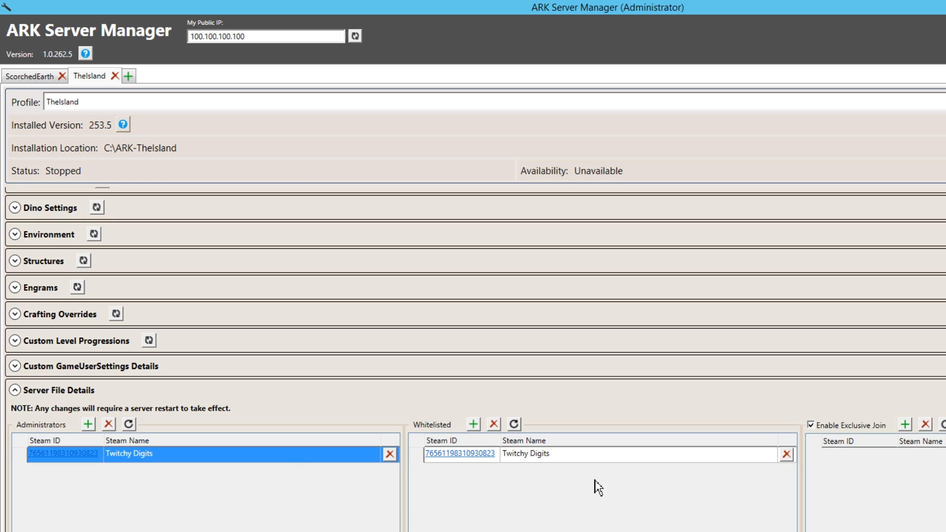
Step: With Enable Exclusive Join turned on, add the copied Steam ID to its user list and save the profile
click(905, 424)
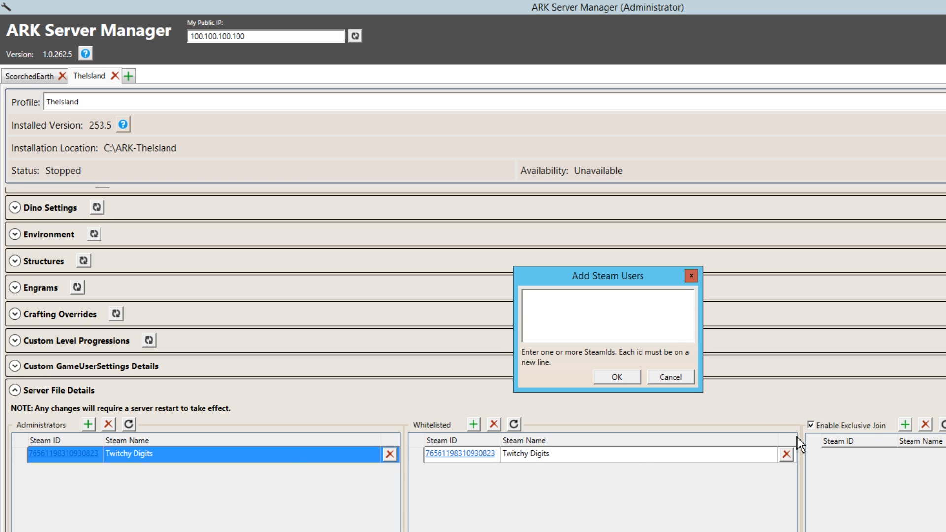
key(ctrl+v)
click(609, 377)
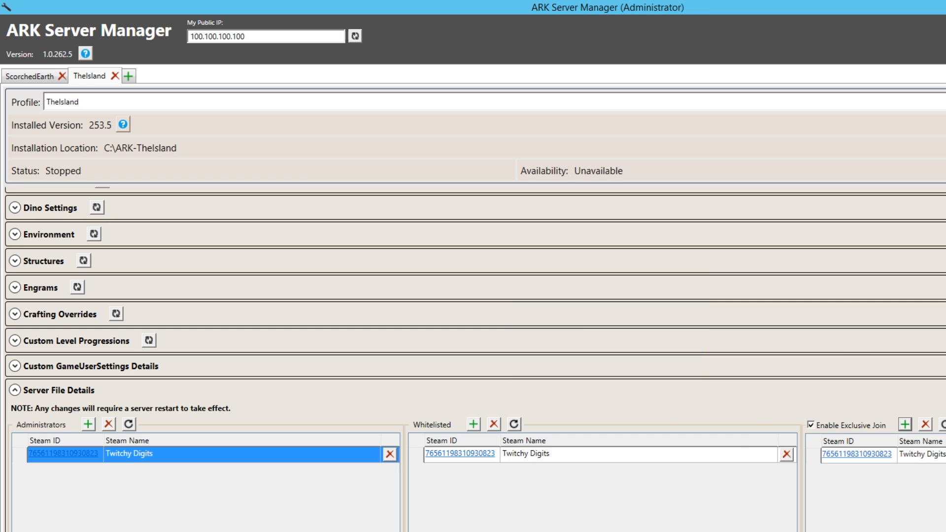
key(ctrl+s)
Step: Examine the server's generated command line for the -exclusivejoin switch, and close the Command Line window
scroll(472, 359, up, 12)
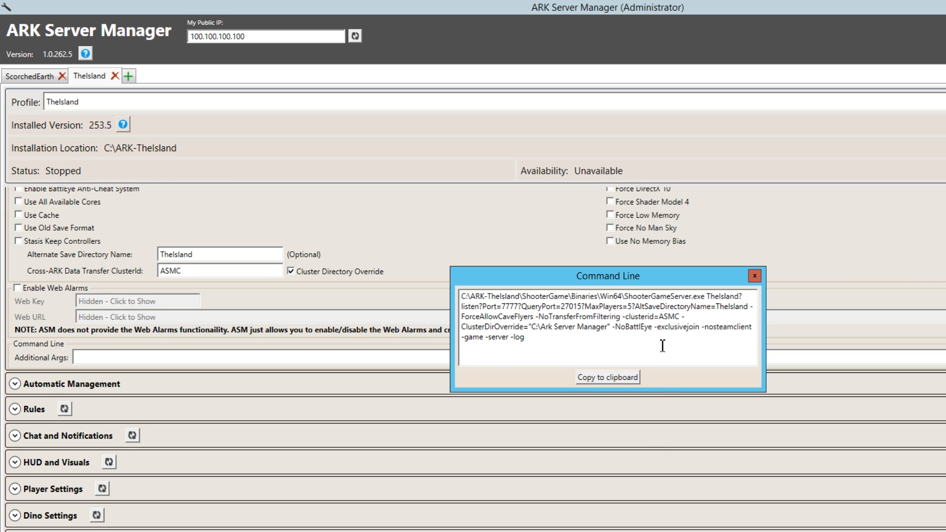
drag(661, 283, 673, 213)
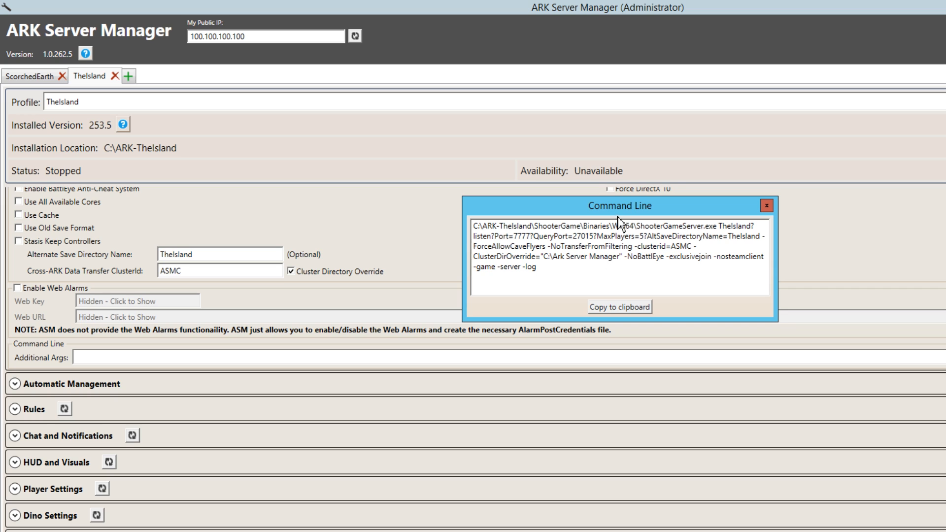
click(666, 257)
drag(674, 257, 715, 257)
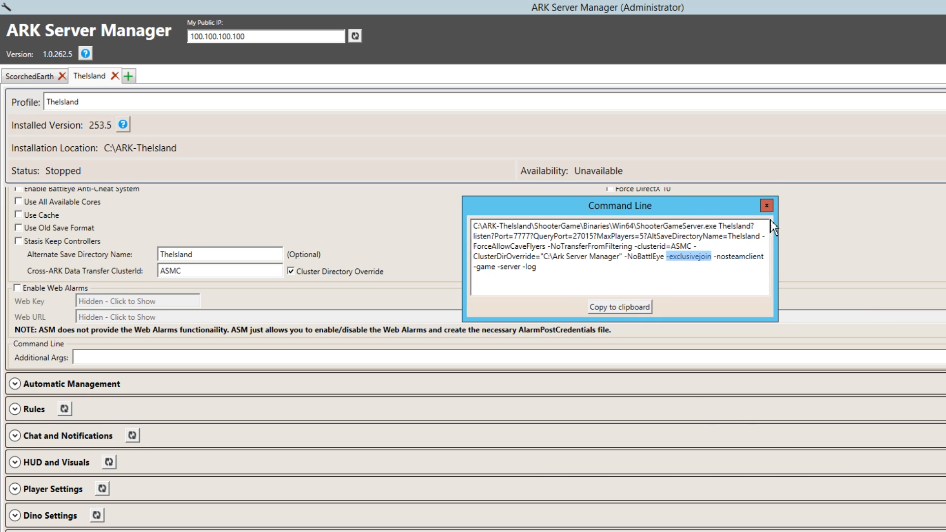
click(766, 206)
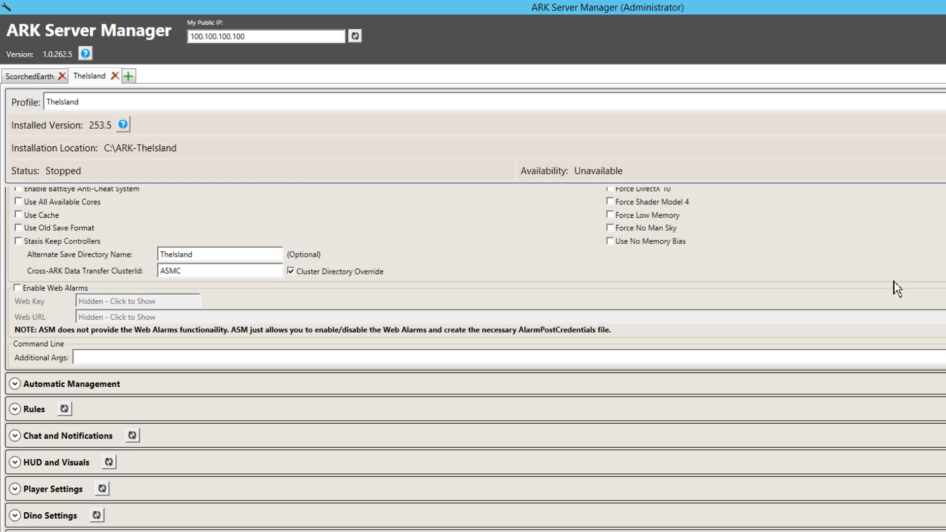
scroll(813, 444, down, 12)
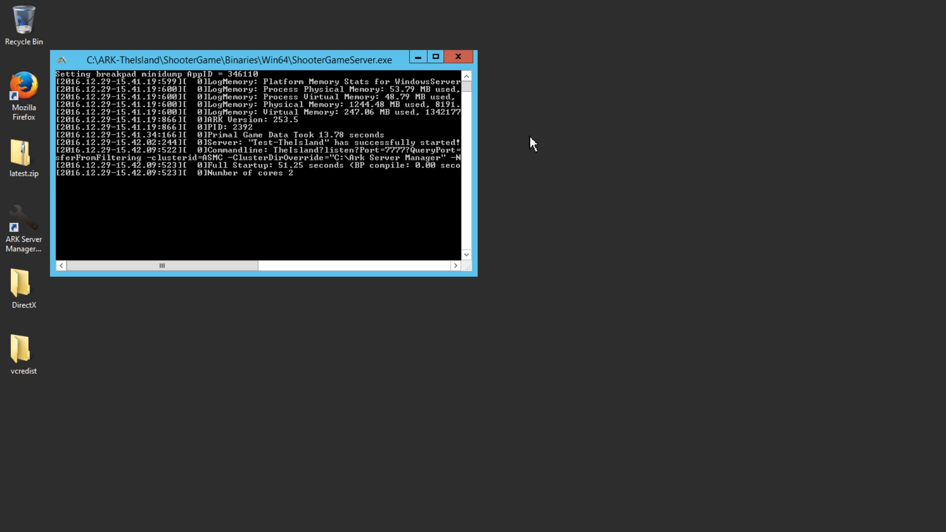
Step: Minimize the server console, open C:\ARK-TheIsland\ShooterGame\Binaries\Win64 in File Explorer, and locate PlayersExclusiveJoinList.txt and PlayersJoinNoCheckList.txt
click(418, 57)
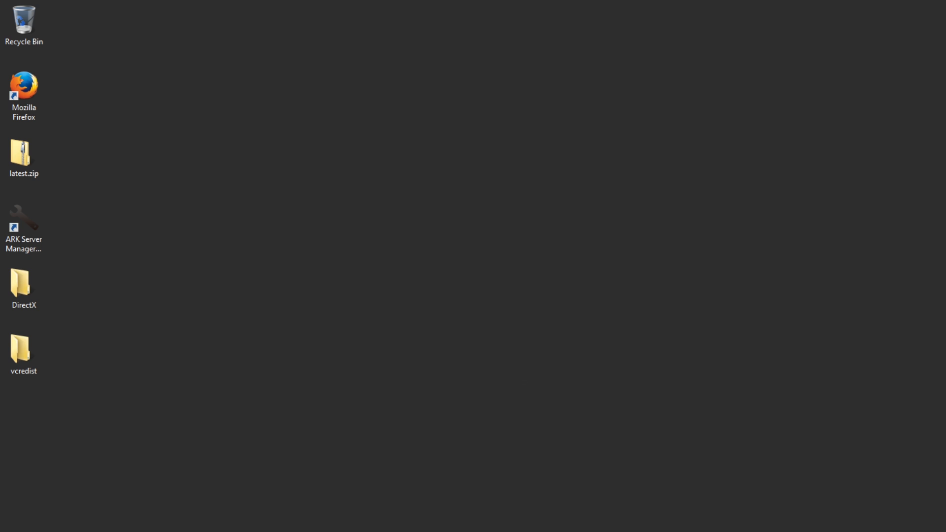
key(super+e)
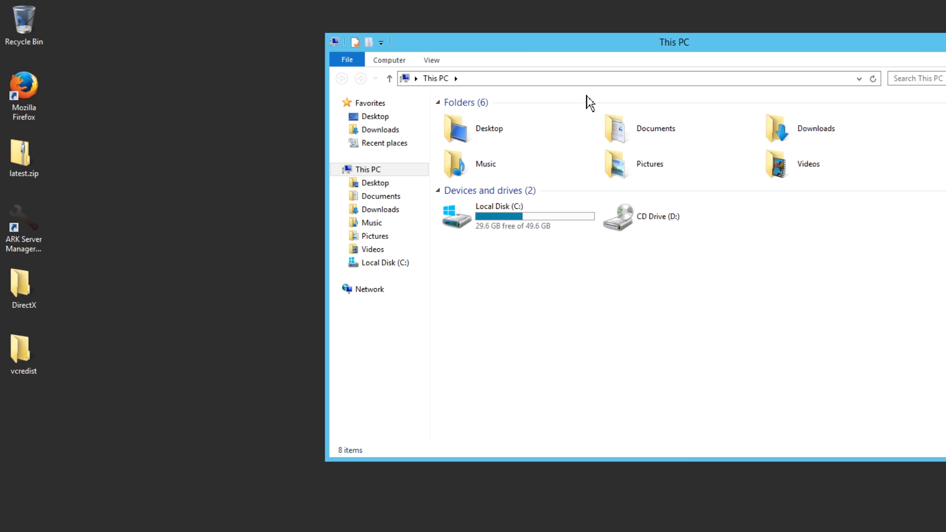
double_click(540, 224)
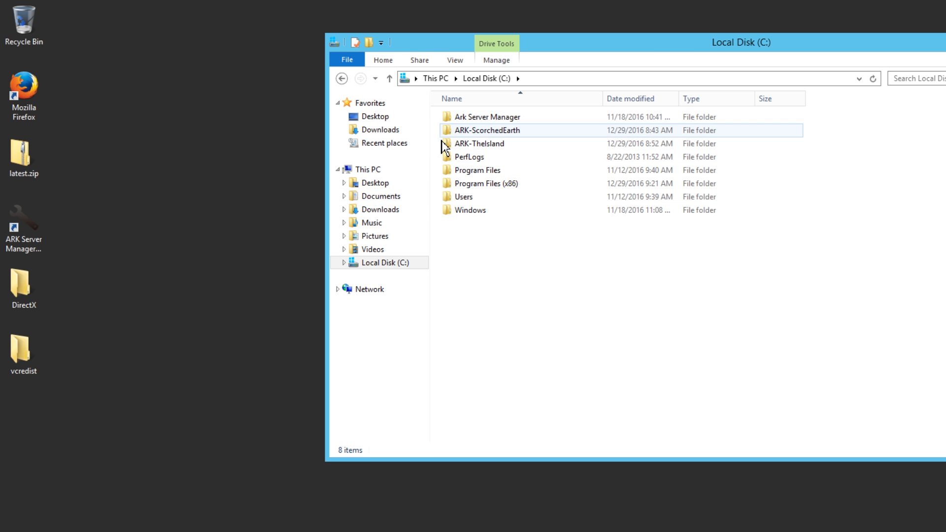
double_click(496, 145)
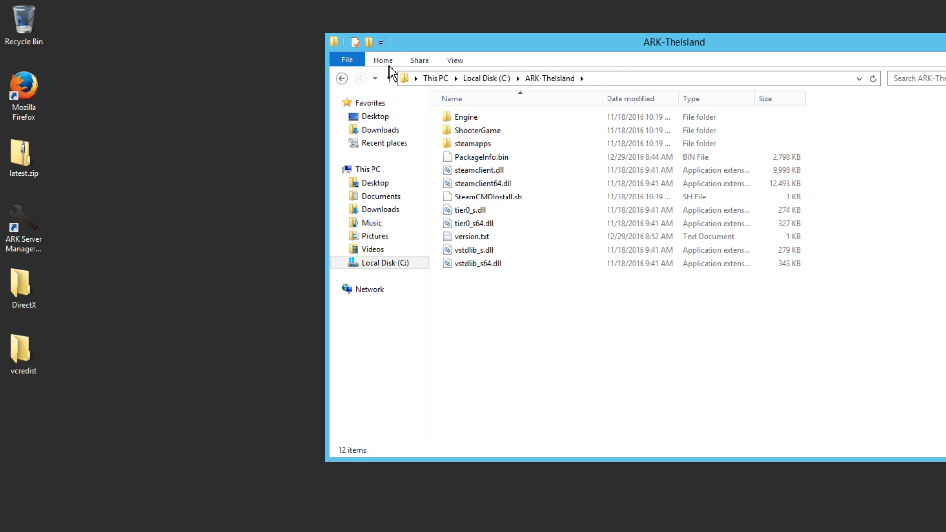
double_click(506, 131)
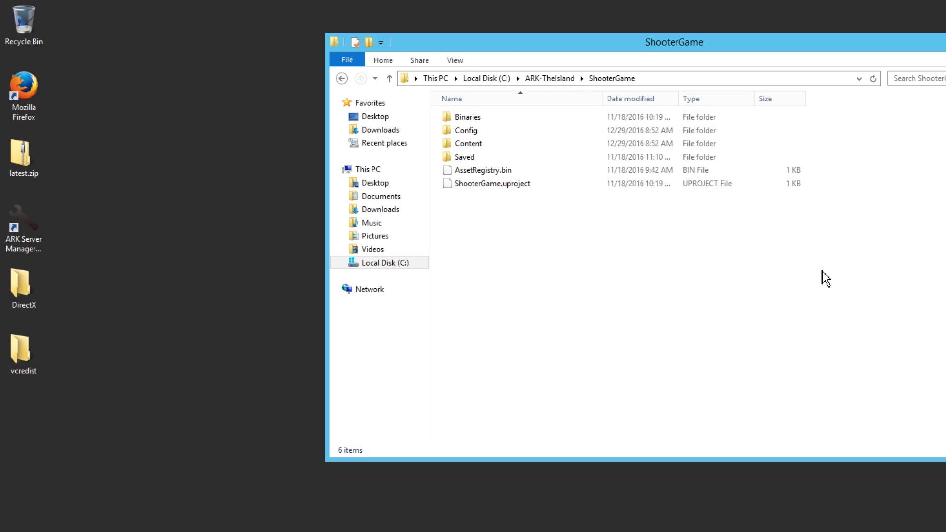
double_click(492, 122)
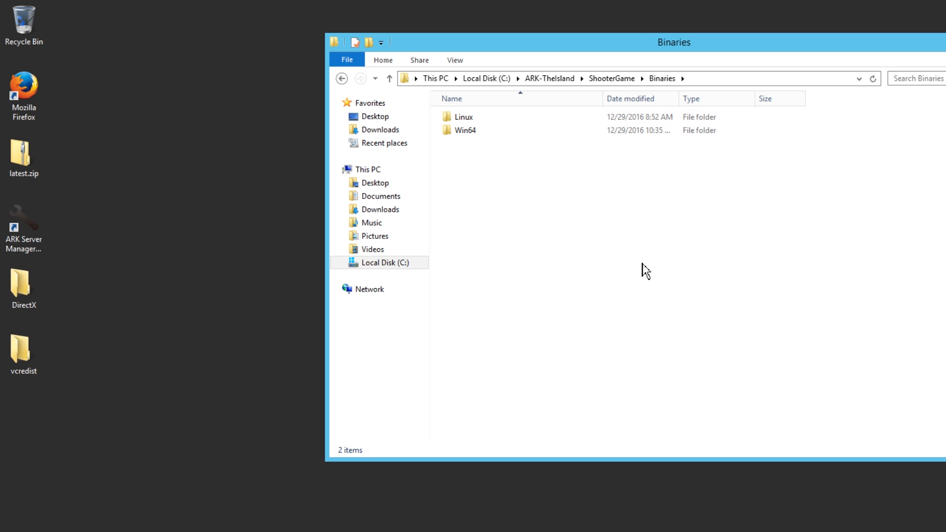
double_click(472, 135)
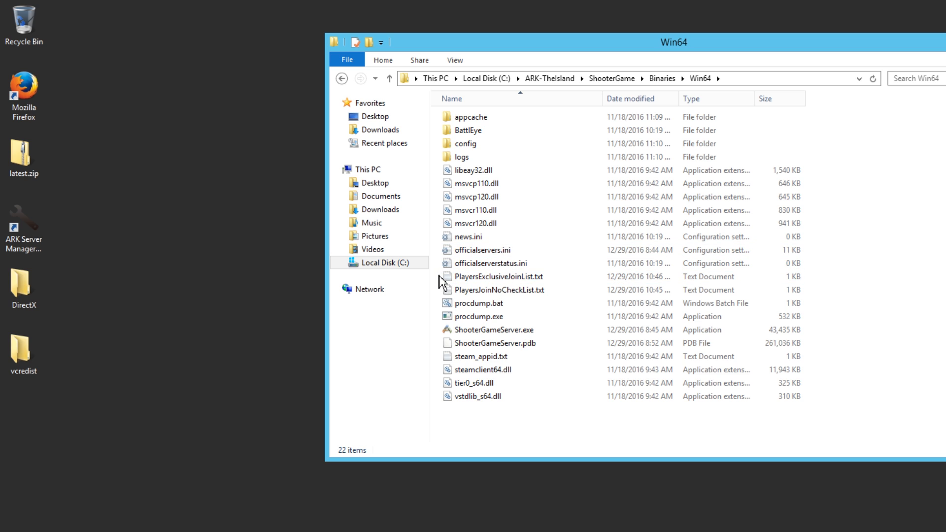
drag(438, 273, 882, 298)
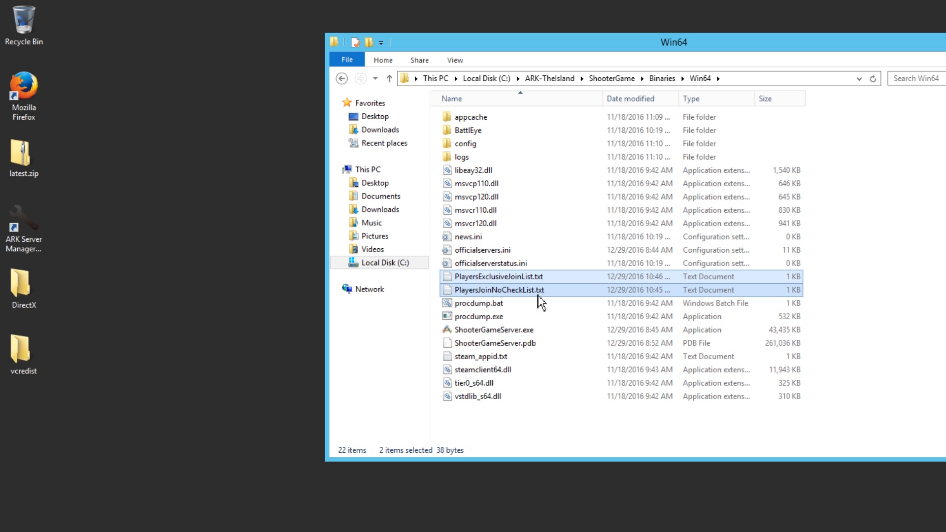
click(602, 445)
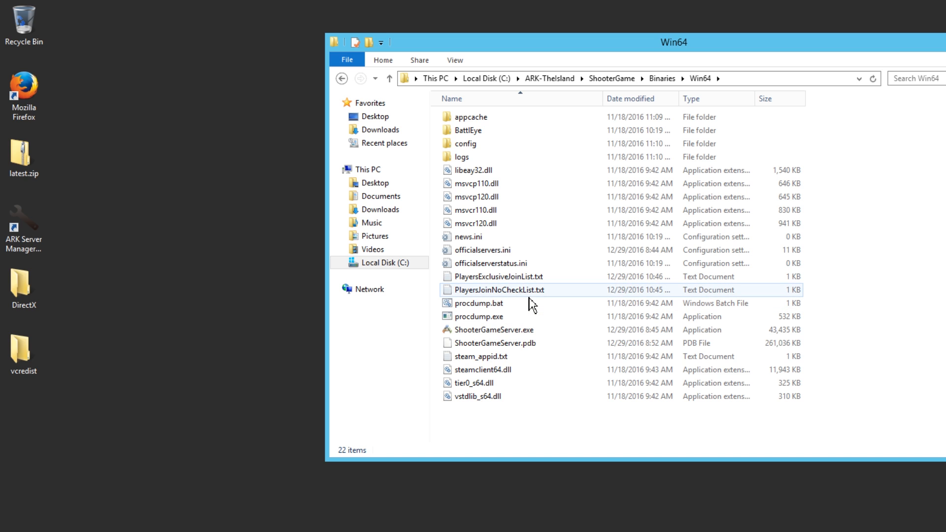
Step: Open PlayersExclusiveJoinList.txt for editing in Notepad and examine the Steam ID stored in it
click(512, 278)
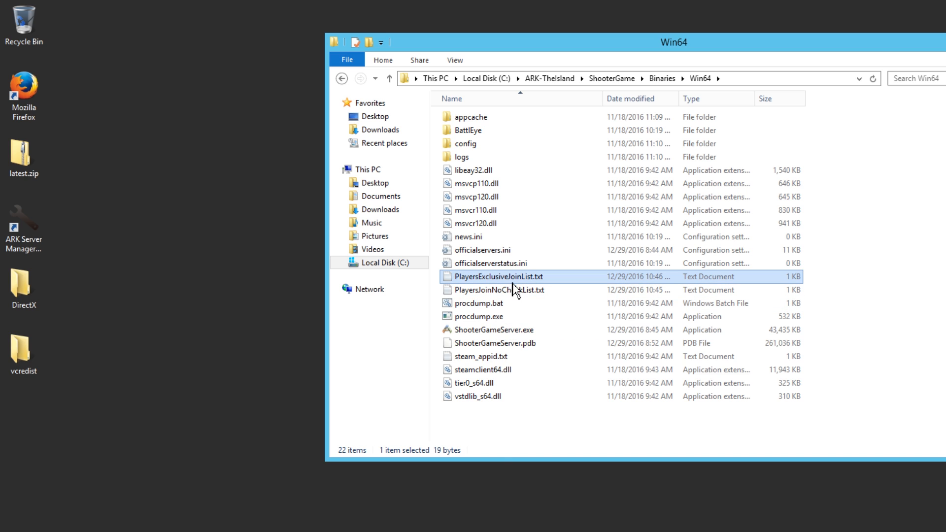
right_click(511, 280)
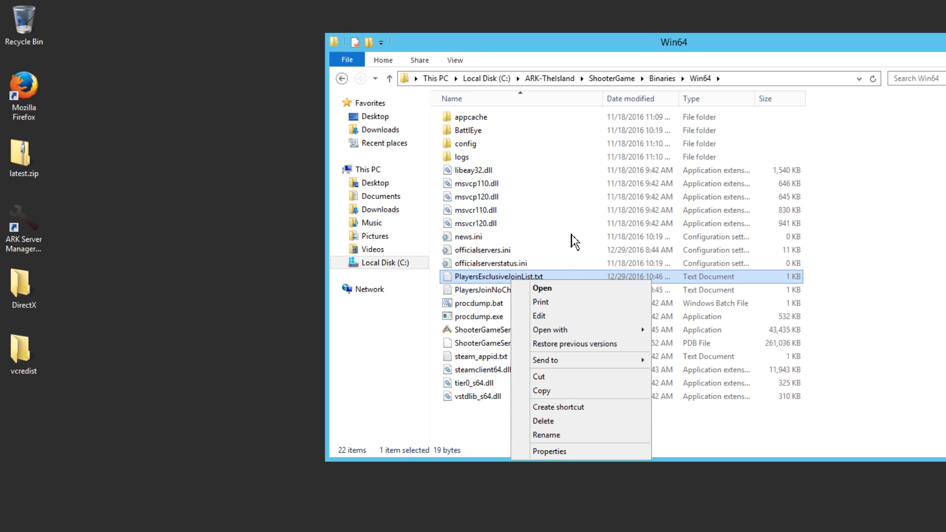
click(551, 316)
drag(223, 142, 70, 128)
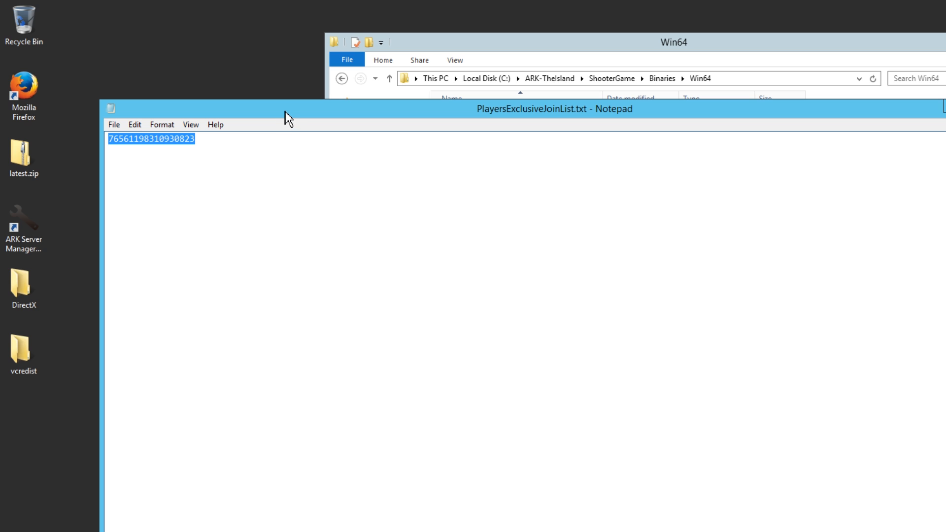
drag(285, 112, 338, 177)
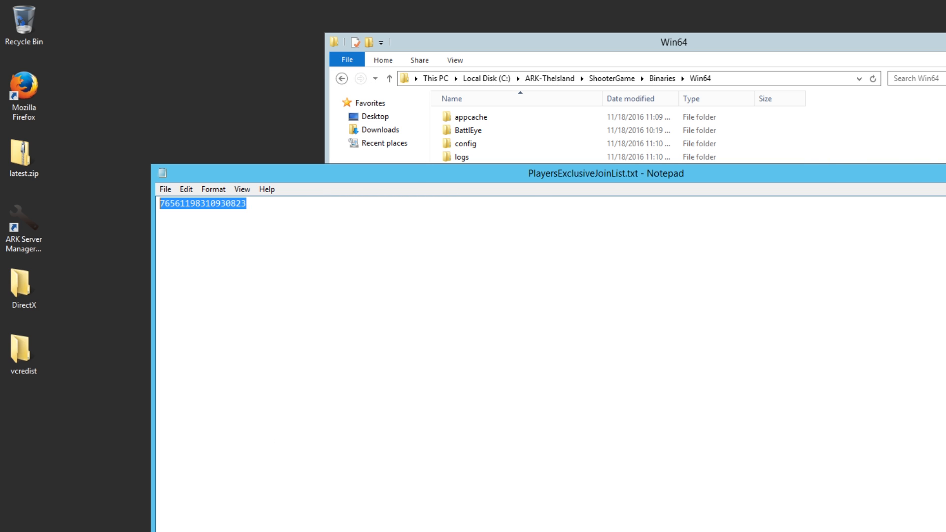
Step: Return to the Win64 folder and select PlayersJoinNoCheckList.txt, followed by PlayersExclusiveJoinList.txt
click(879, 158)
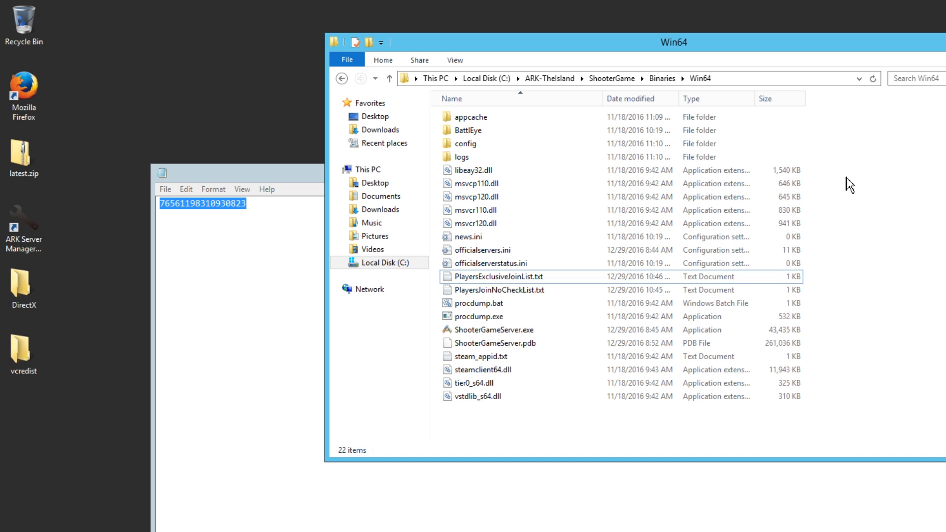
click(509, 290)
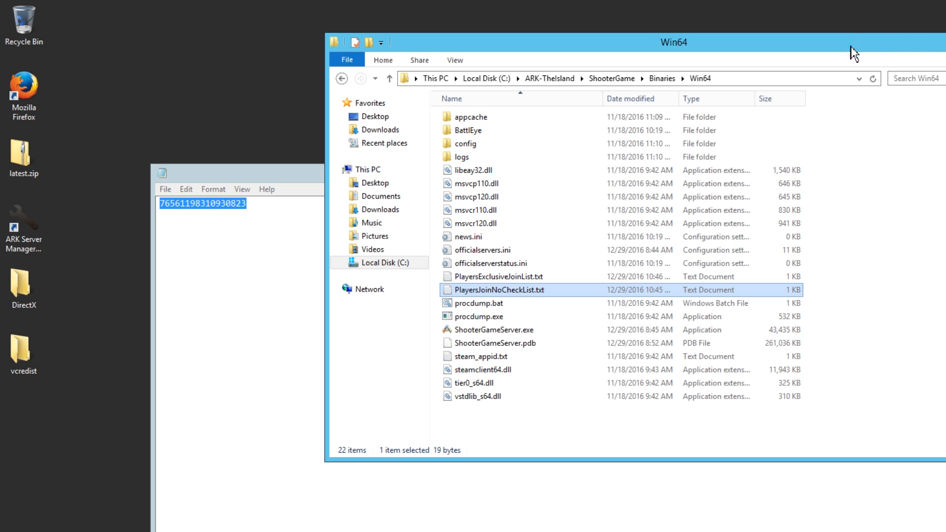
click(501, 277)
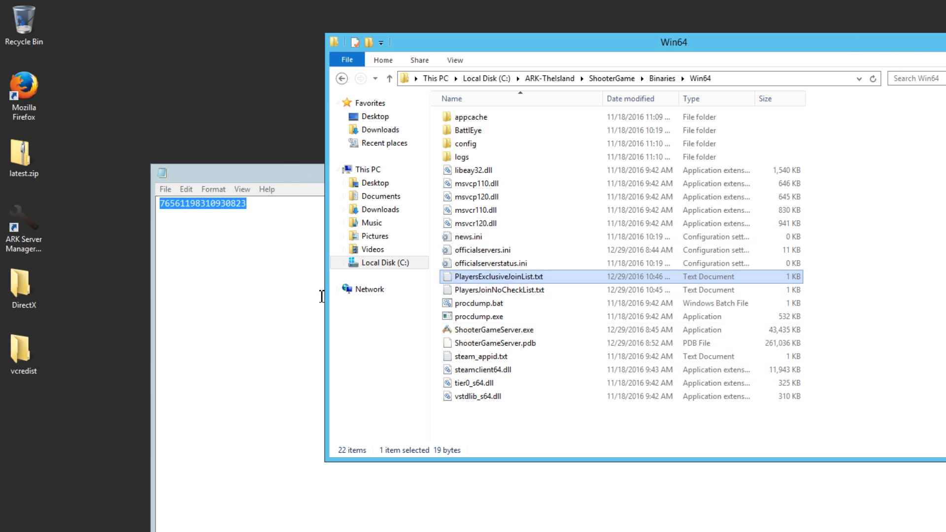
Step: Add a blank line after the Steam ID in PlayersExclusiveJoinList.txt, and close the file without saving
click(258, 276)
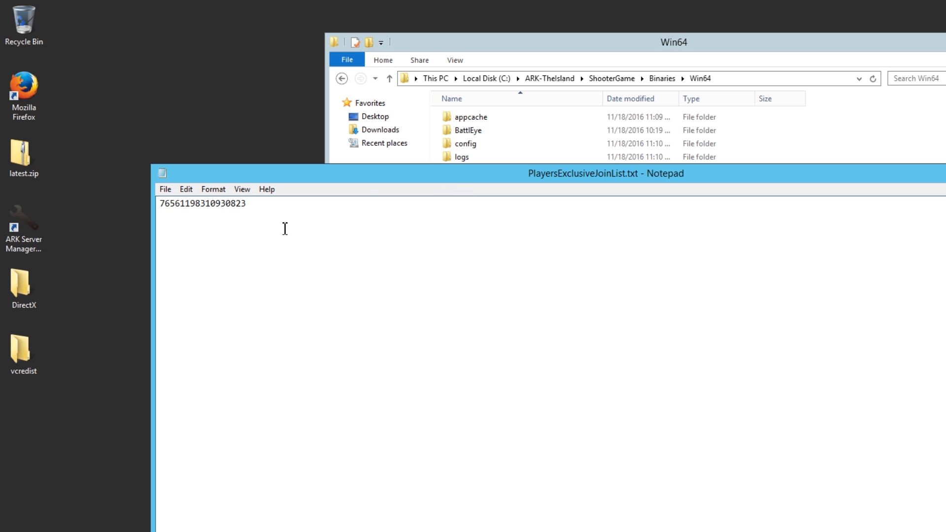
drag(283, 227, 4, 161)
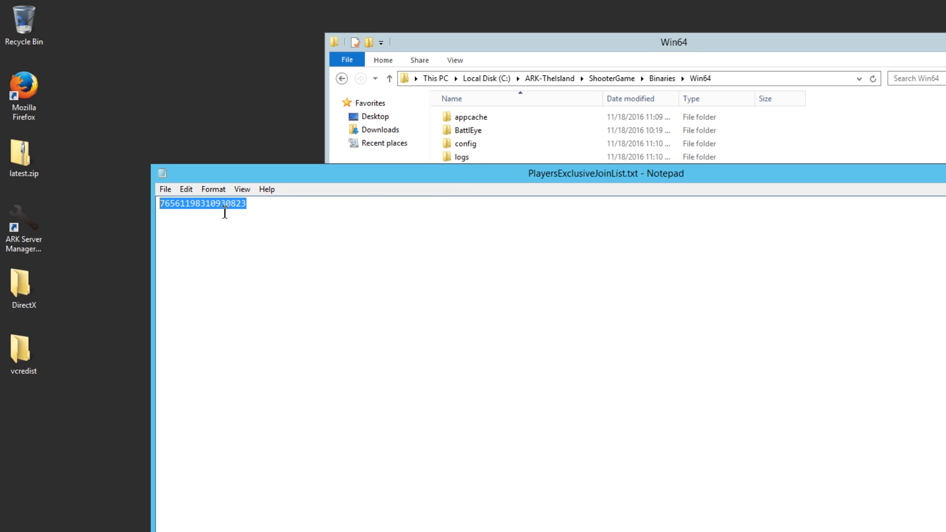
click(257, 206)
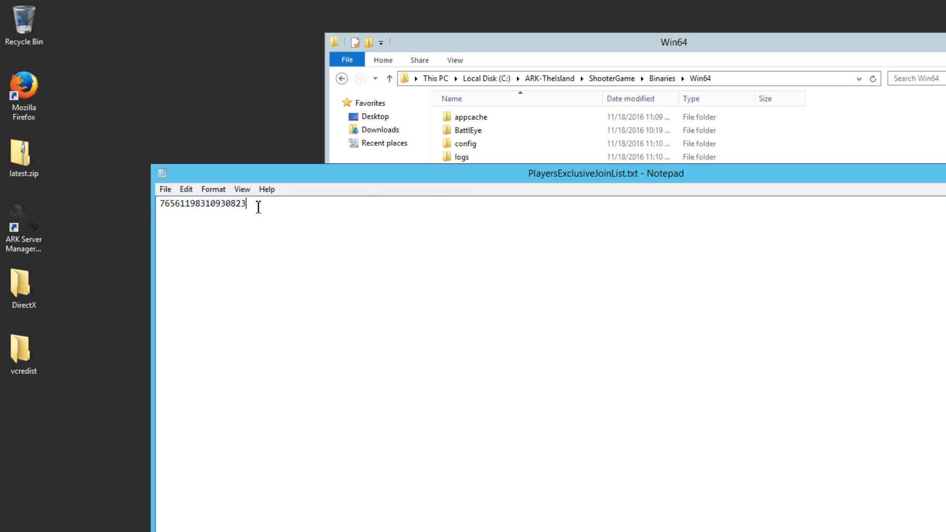
key(Return)
key(alt+F4)
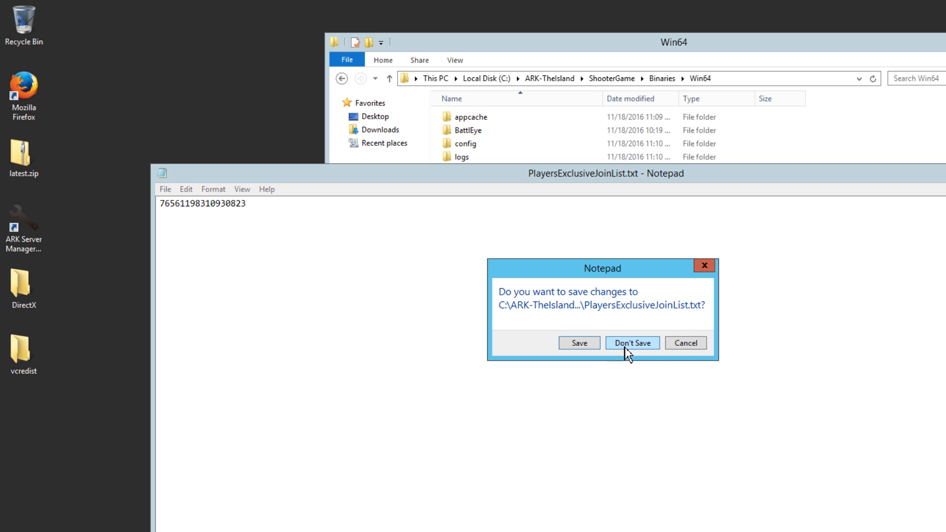
click(611, 343)
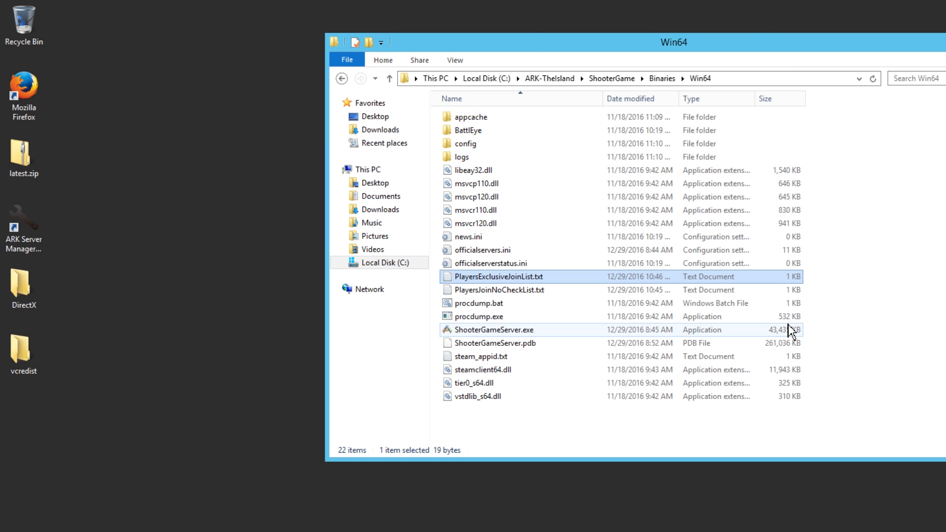
Step: Select PlayersJoinNoCheckList.txt, and go to the Saved folder under ShooterGame to select AllowedCheaterSteamIDs.txt
click(665, 316)
click(534, 292)
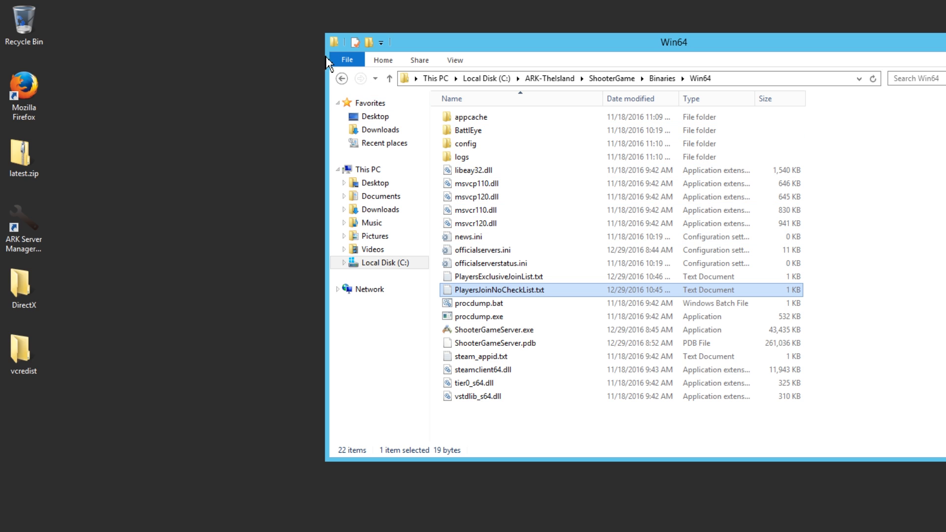
click(341, 78)
click(343, 79)
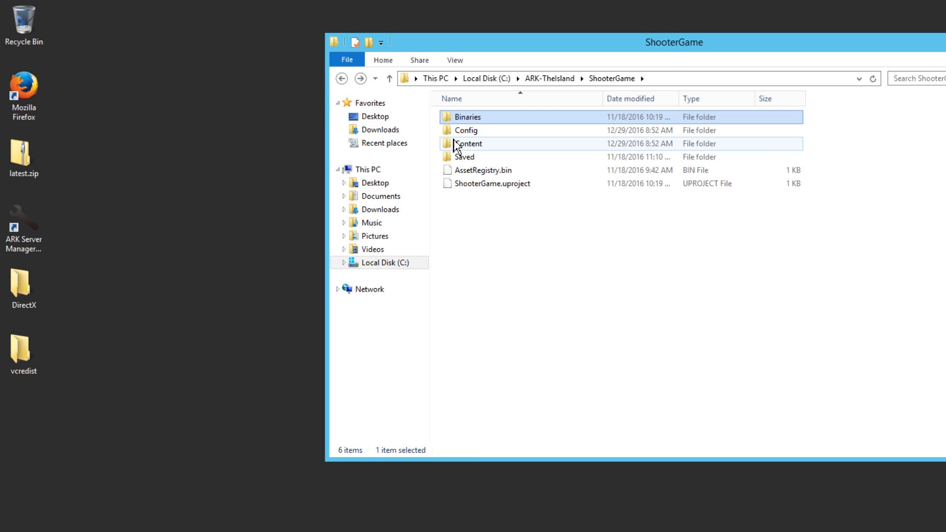
click(467, 157)
double_click(468, 158)
click(504, 160)
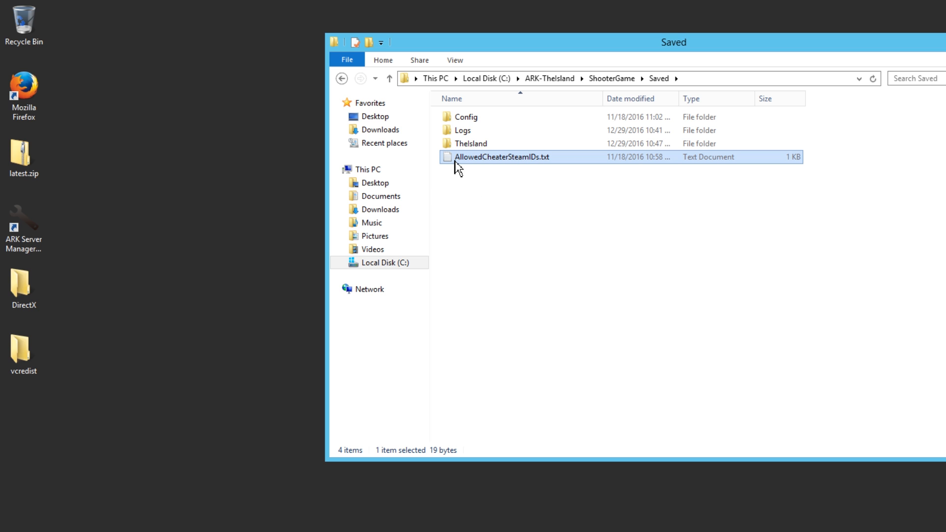
Step: Open AllowedCheaterSteamIDs.txt with Notepad, examine the admin Steam ID in it, and close the file
right_click(536, 156)
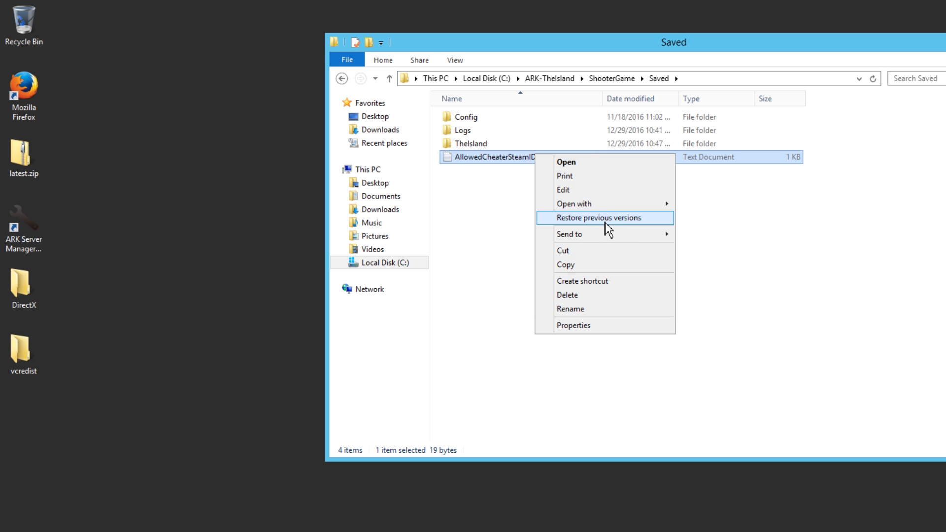
mouse_move(583, 202)
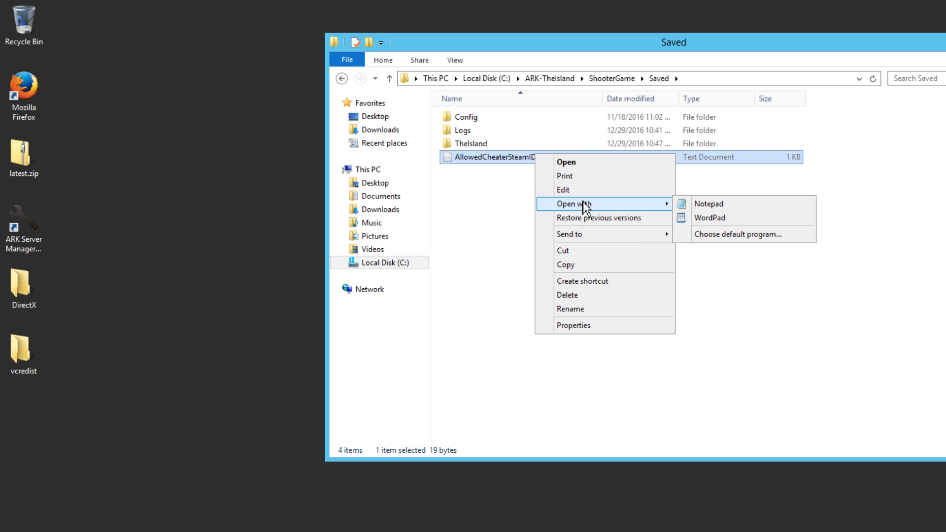
click(693, 203)
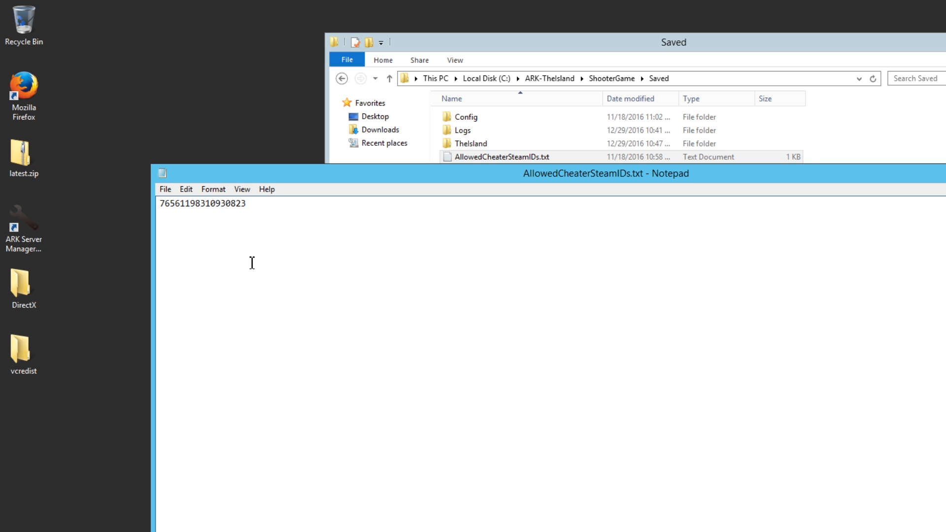
double_click(225, 203)
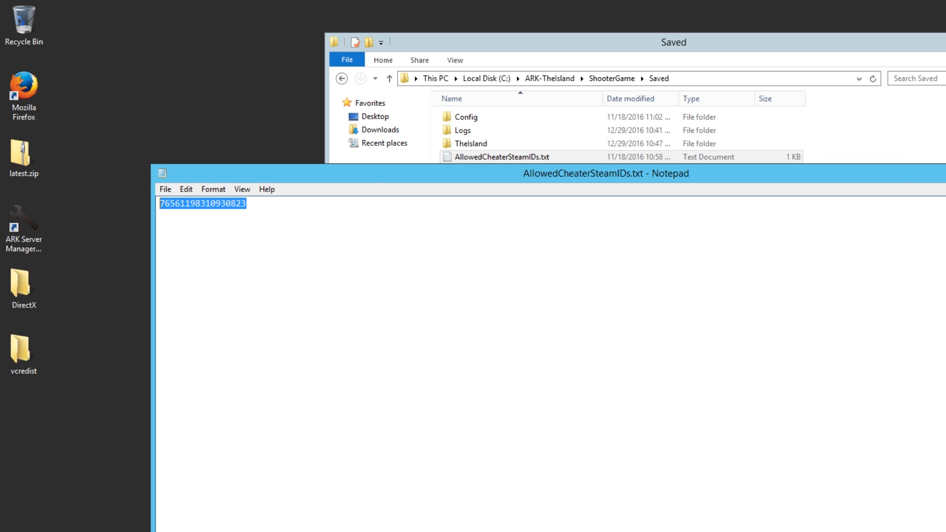
click(944, 170)
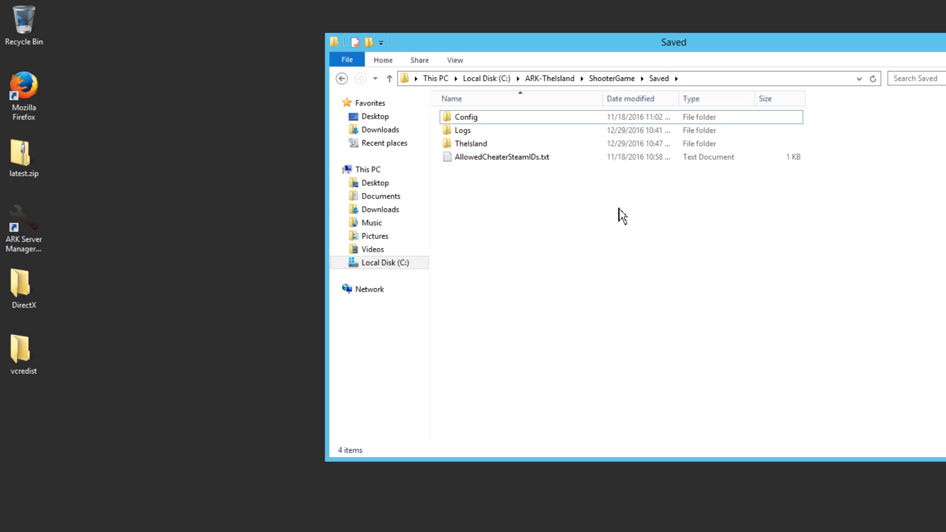
Step: Go up to ShooterGame, reopen its Saved folder to locate AllowedCheaterSteamIDs.txt, and close the File Explorer window
click(612, 81)
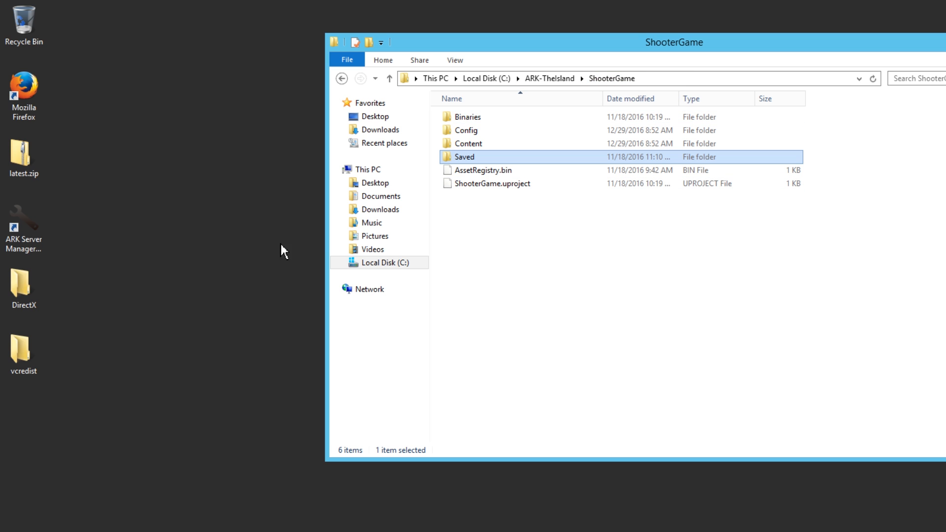
double_click(460, 157)
click(470, 159)
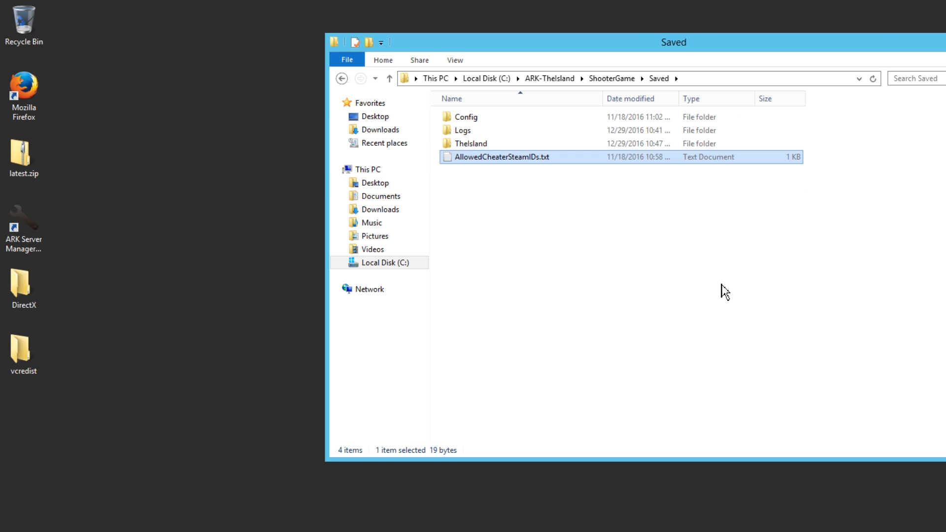
key(alt+F4)
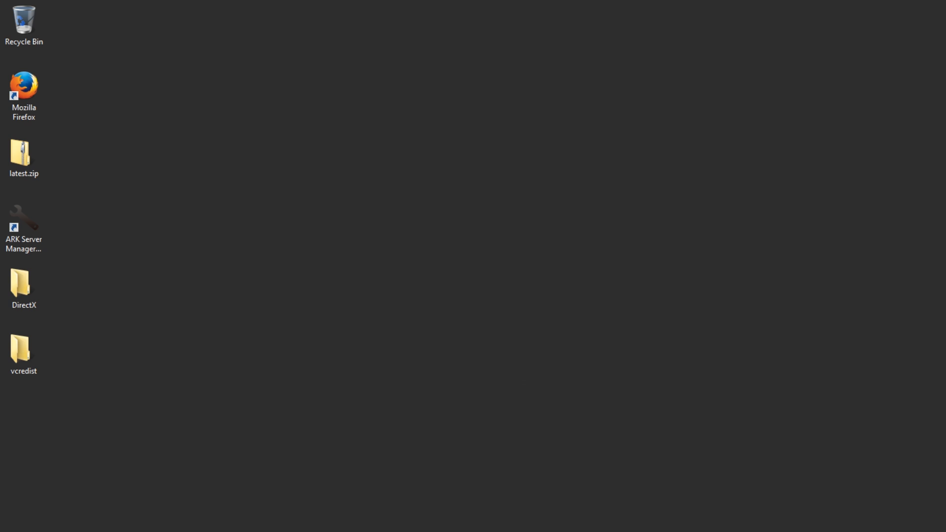